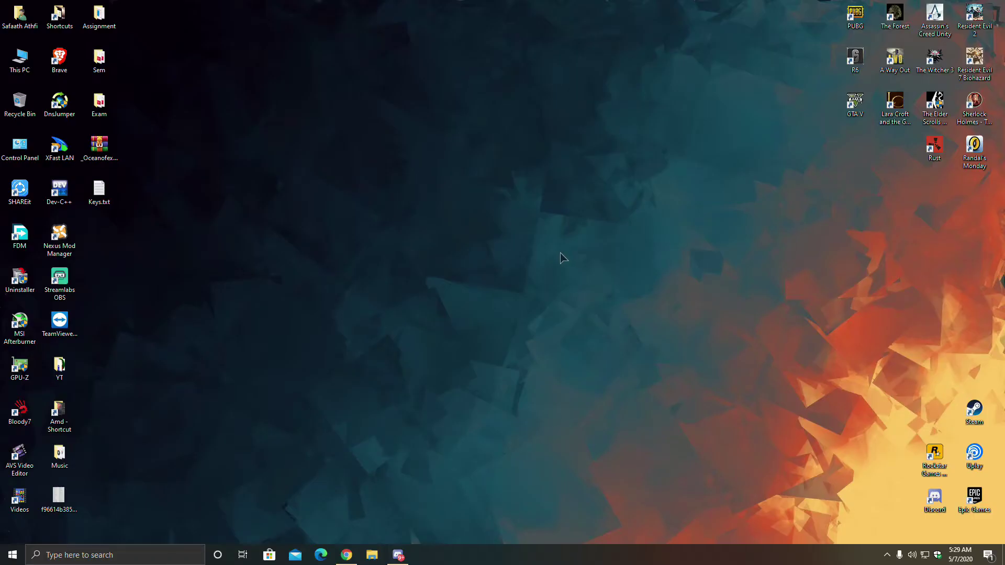
# Refresh the desktop, then open Command Prompt as administrator from the Win+X menu.
pyautogui.rightClick(560, 258)
pyautogui.click(591, 299)
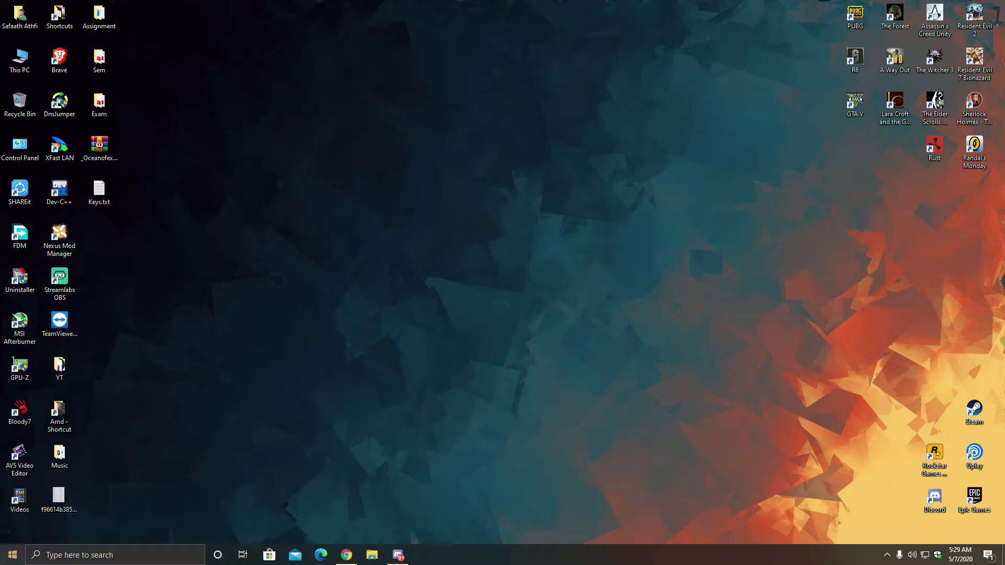
pyautogui.click(13, 555)
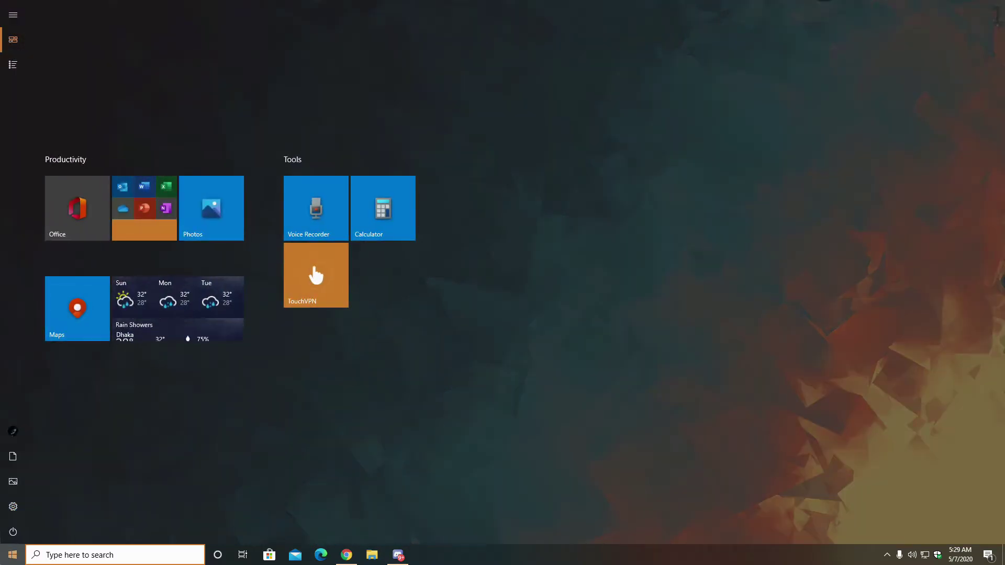
pyautogui.rightClick(13, 556)
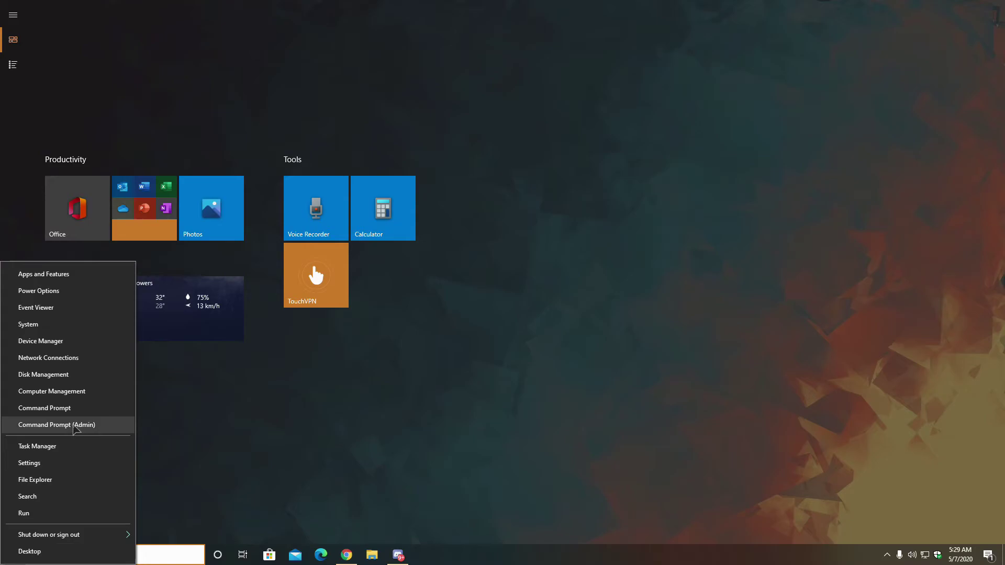
pyautogui.click(56, 425)
pyautogui.click(452, 344)
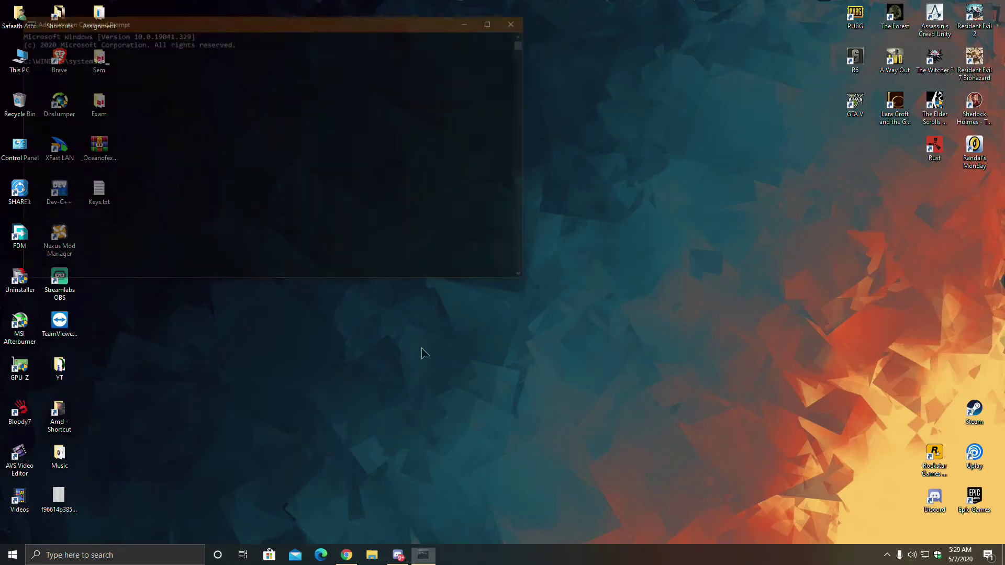
# Run netsh winsock reset and highlight the restart-required message.
pyautogui.moveTo(253, 24); pyautogui.dragTo(497, 123)
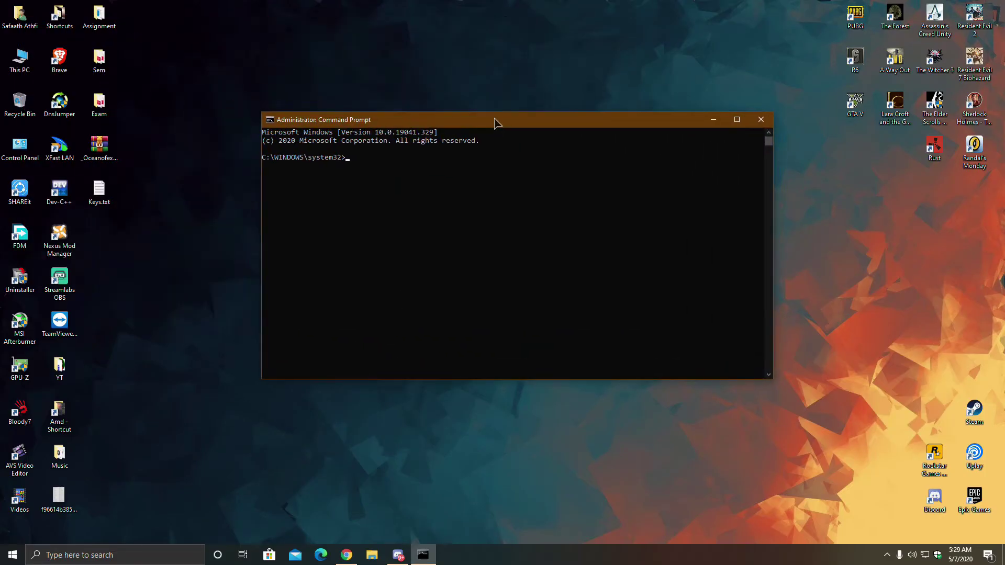
pyautogui.write('netsh winsock reset')
pyautogui.press('Return')
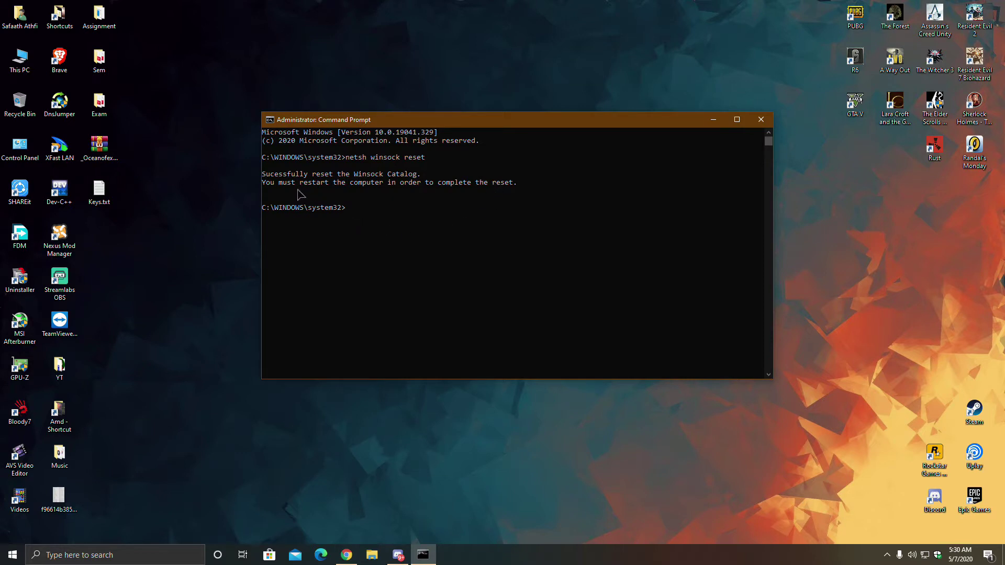
pyautogui.moveTo(302, 194); pyautogui.dragTo(383, 194)
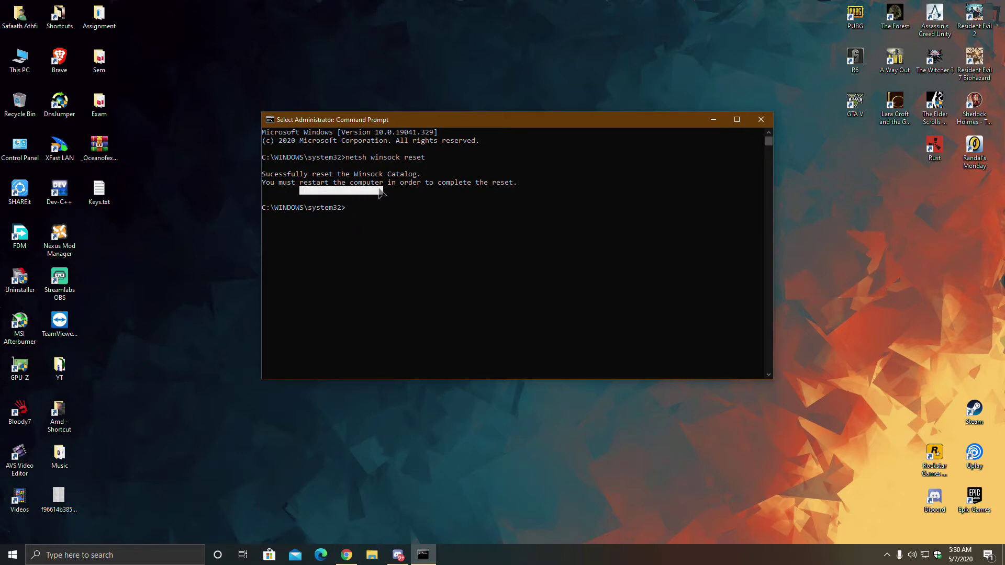
pyautogui.moveTo(299, 184); pyautogui.dragTo(498, 185)
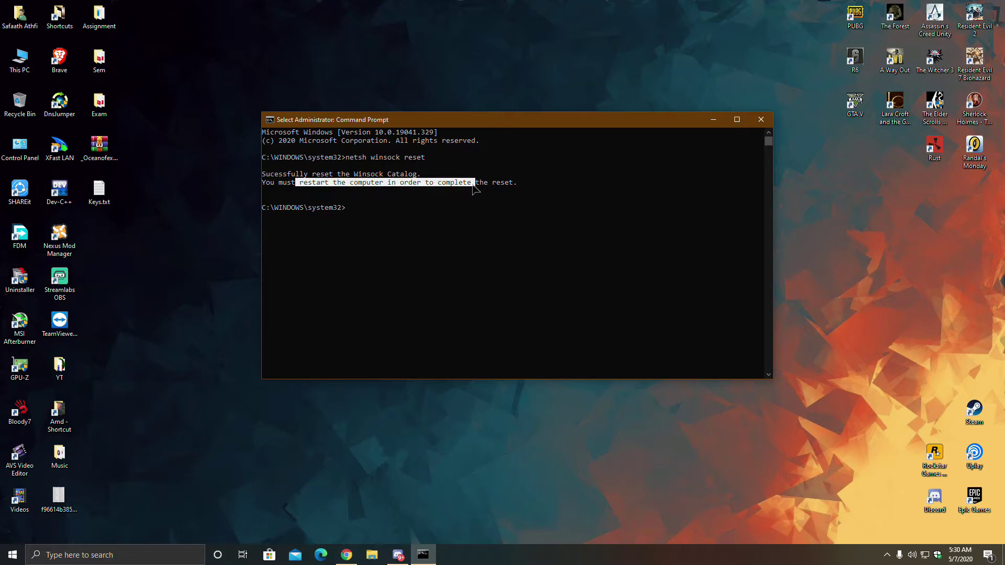
# Close the prompt and restart the computer to finish the Winsock reset.
pyautogui.click(760, 119)
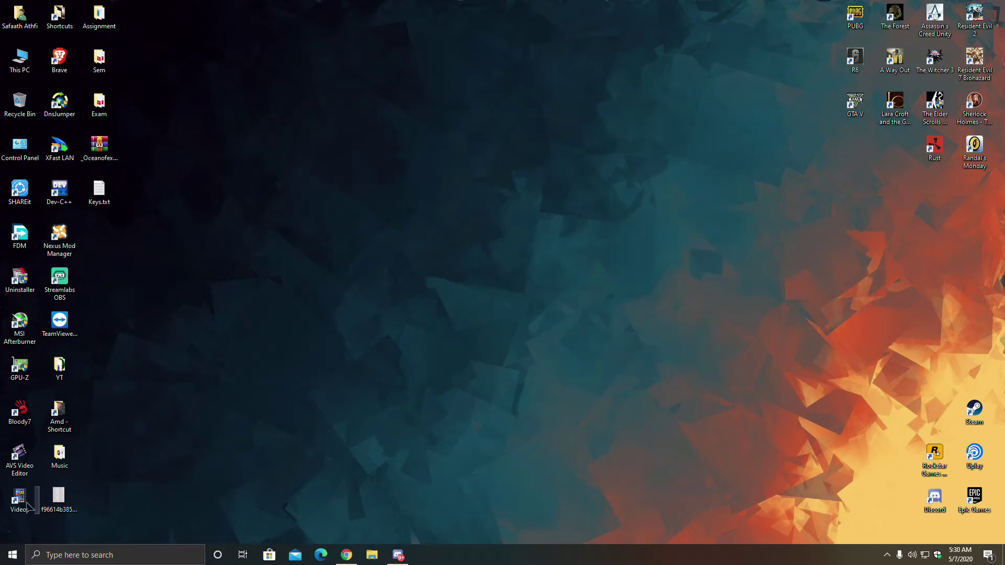
pyautogui.click(12, 555)
pyautogui.click(13, 533)
pyautogui.click(31, 509)
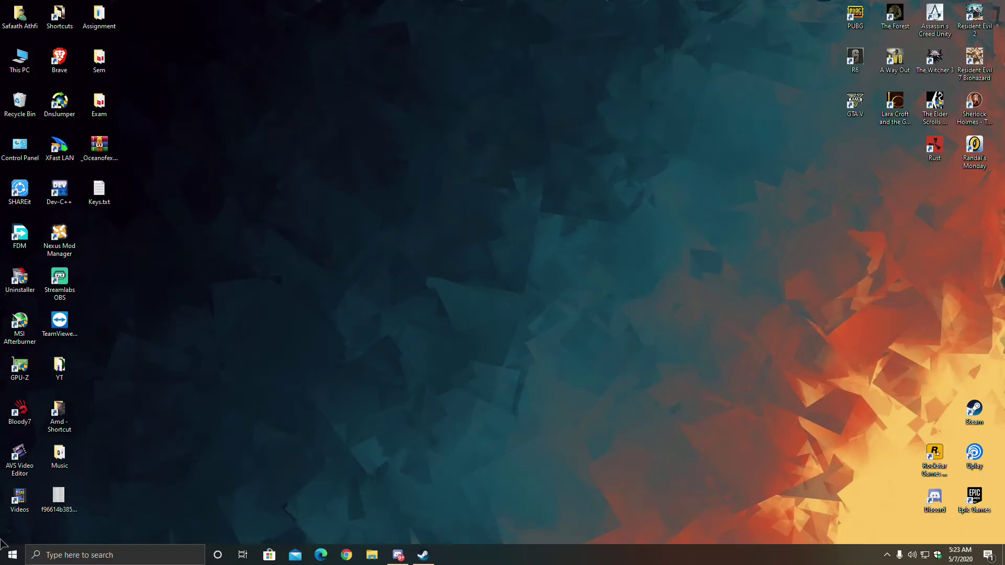
# Open Control Panel from Start search and go to Network and Internet.
pyautogui.click(12, 555)
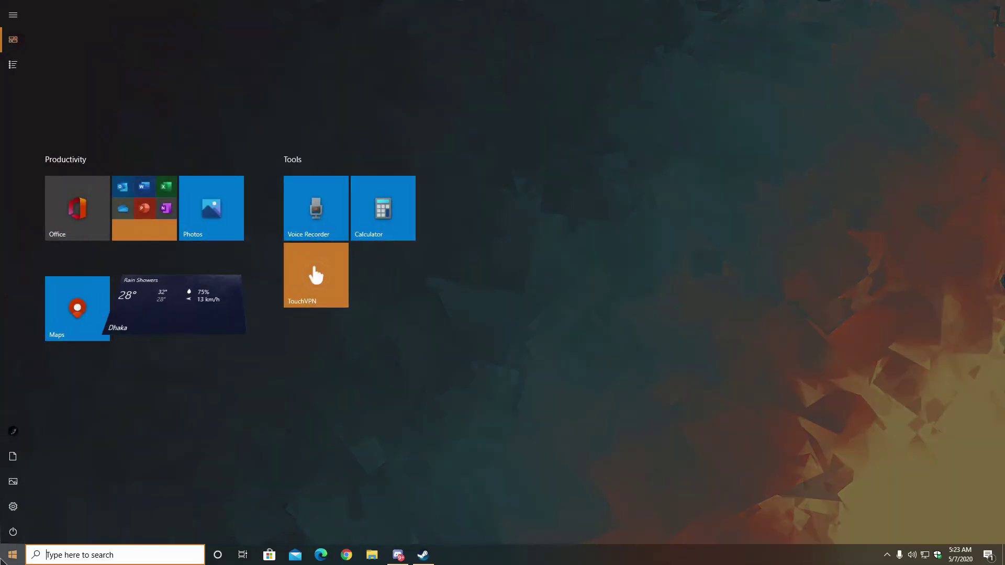
pyautogui.write('c')
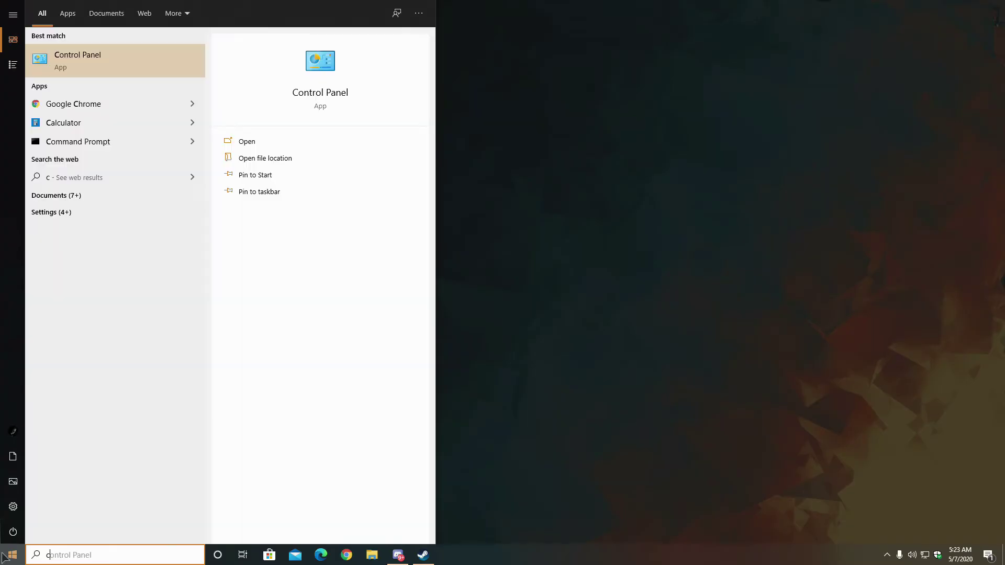
pyautogui.write('ontro;')
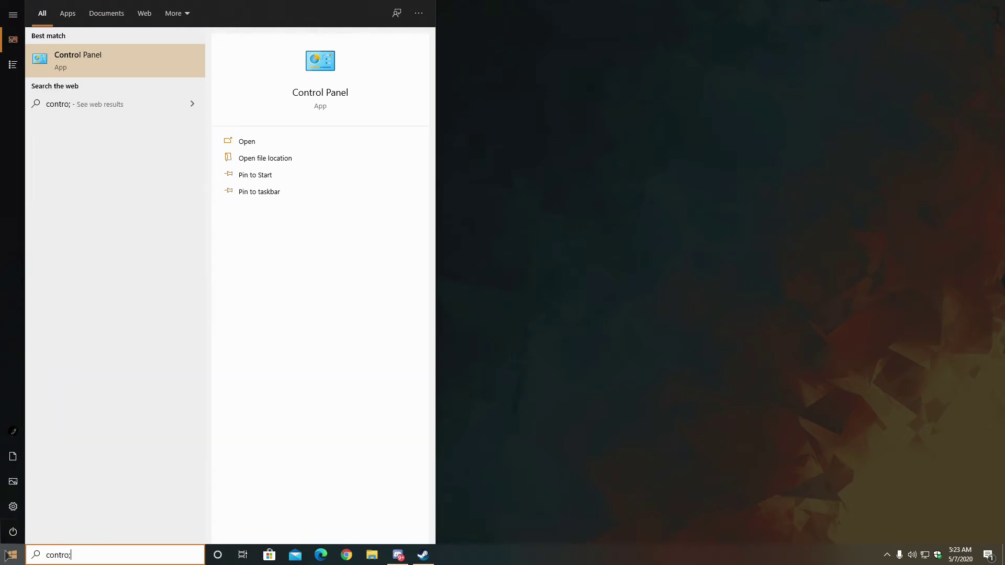
pyautogui.click(117, 69)
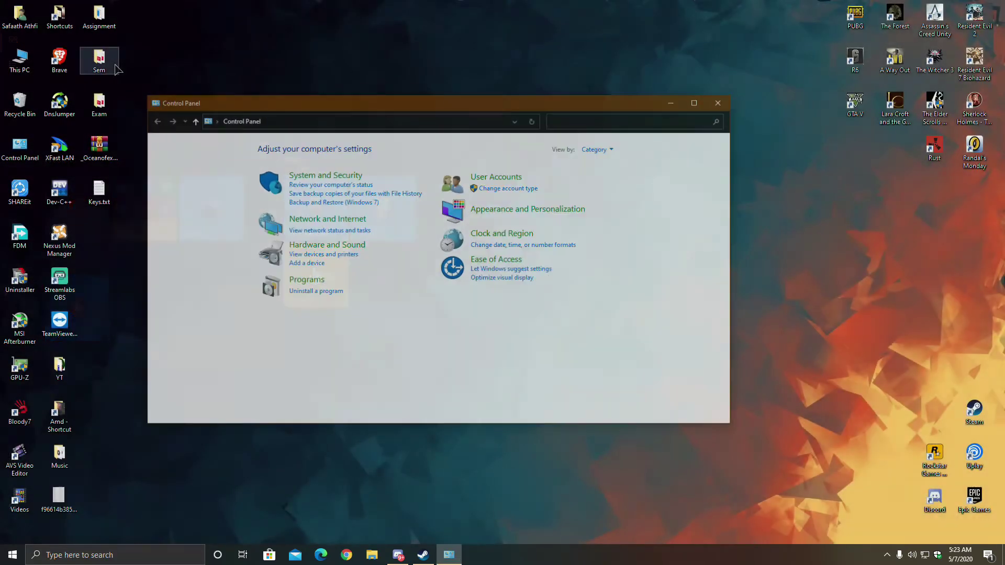
pyautogui.click(327, 219)
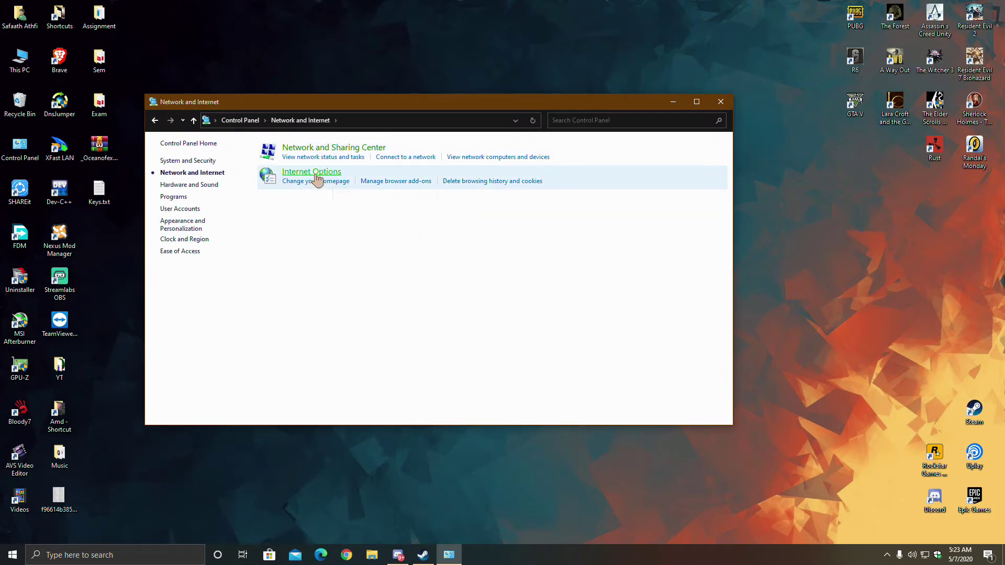
# Untick 'Automatically detect settings' in Internet Options' LAN settings and confirm both dialogs.
pyautogui.click(317, 179)
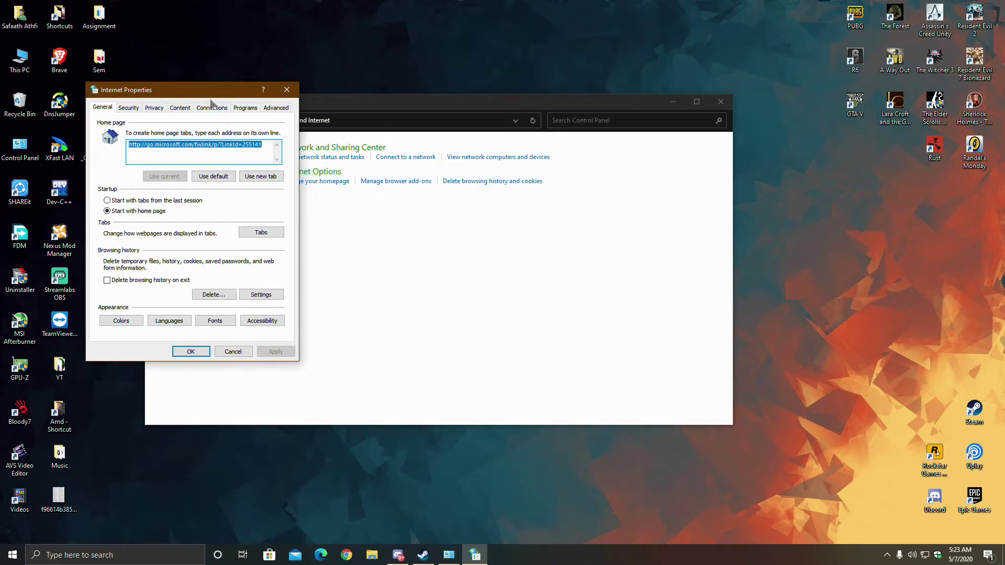
pyautogui.moveTo(212, 90); pyautogui.dragTo(326, 131)
pyautogui.click(324, 148)
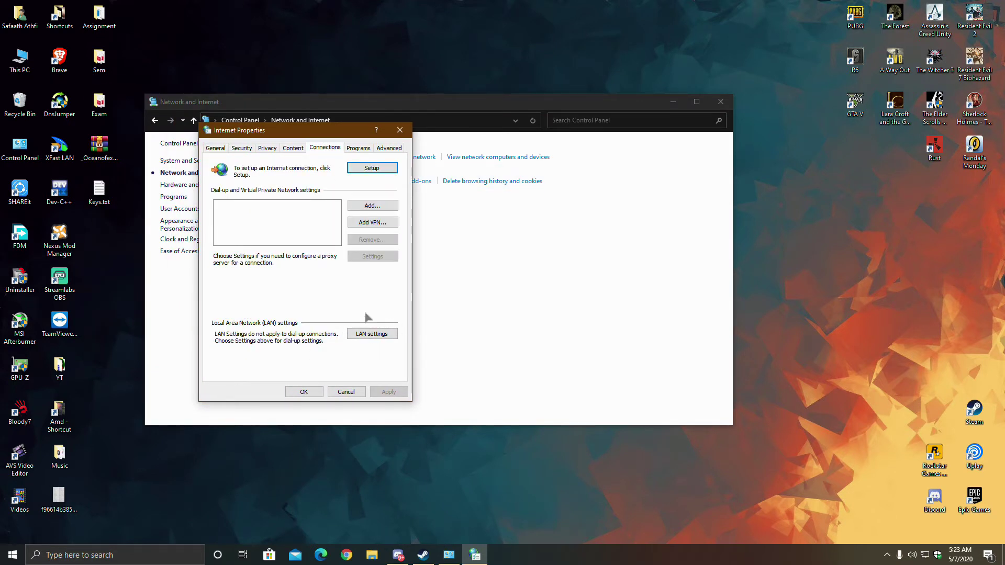
pyautogui.click(371, 334)
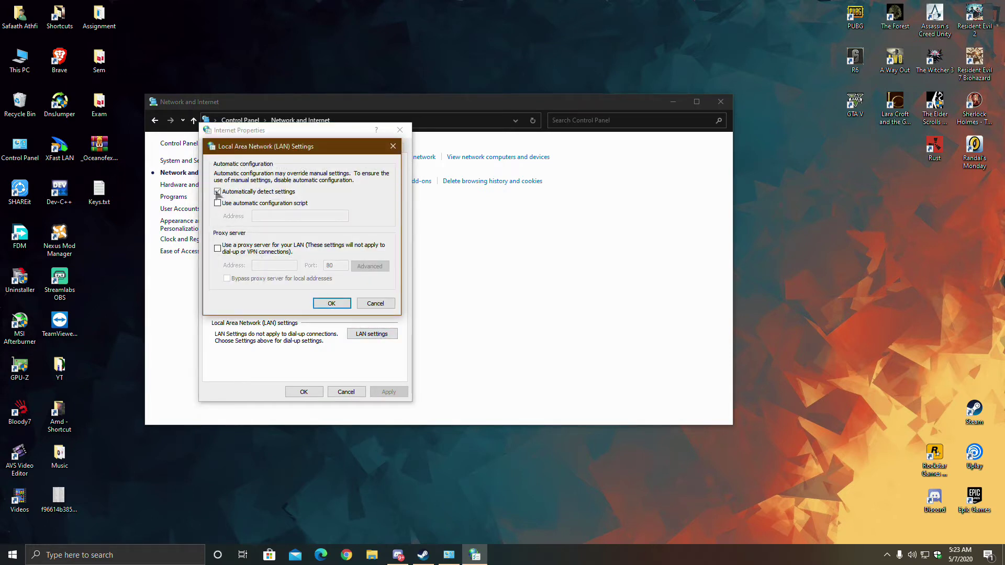
pyautogui.click(332, 304)
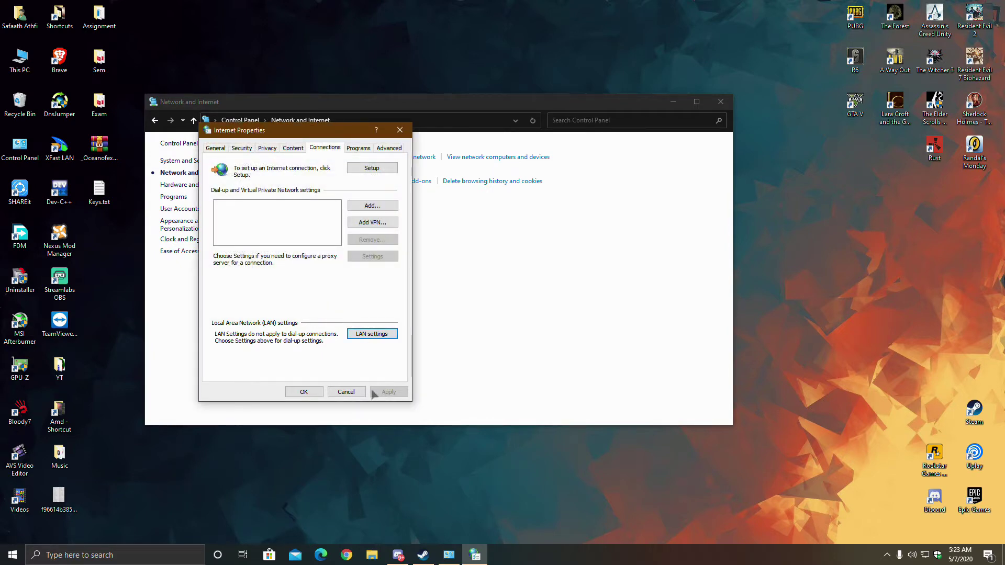
pyautogui.click(304, 392)
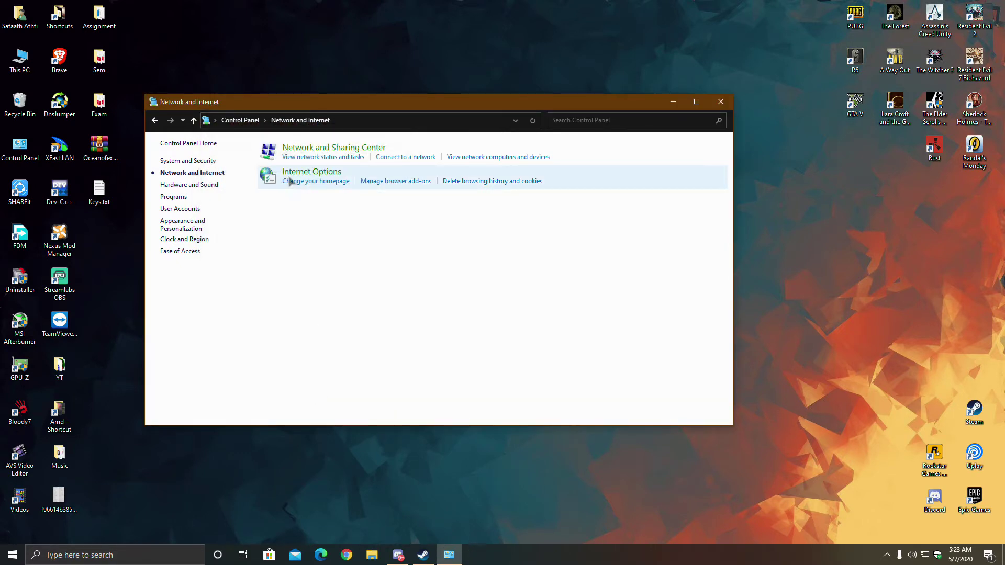
# Open the Ethernet connection's properties via Network and Sharing Center's adapter settings.
pyautogui.click(305, 151)
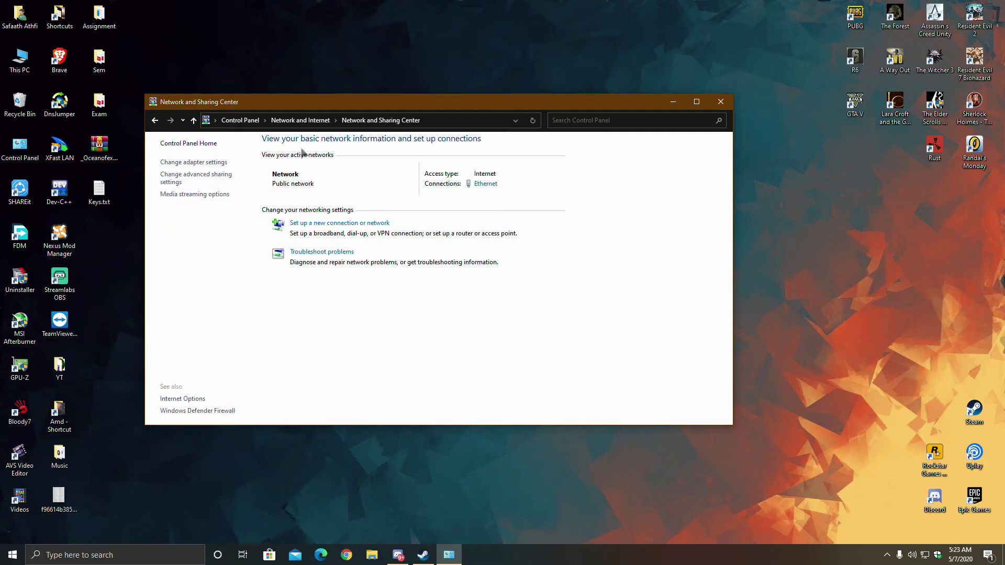
pyautogui.click(213, 166)
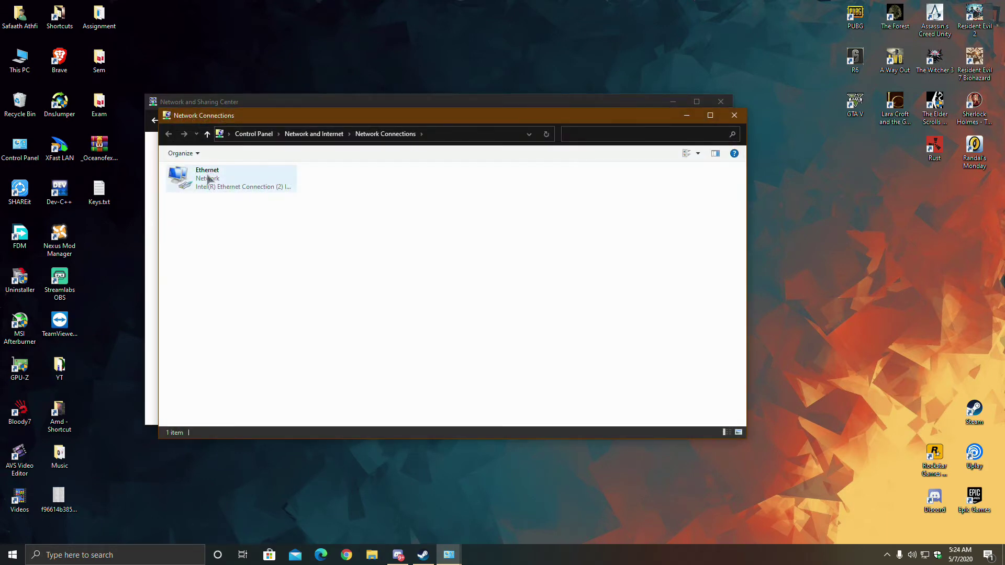
pyautogui.rightClick(209, 177)
pyautogui.click(238, 275)
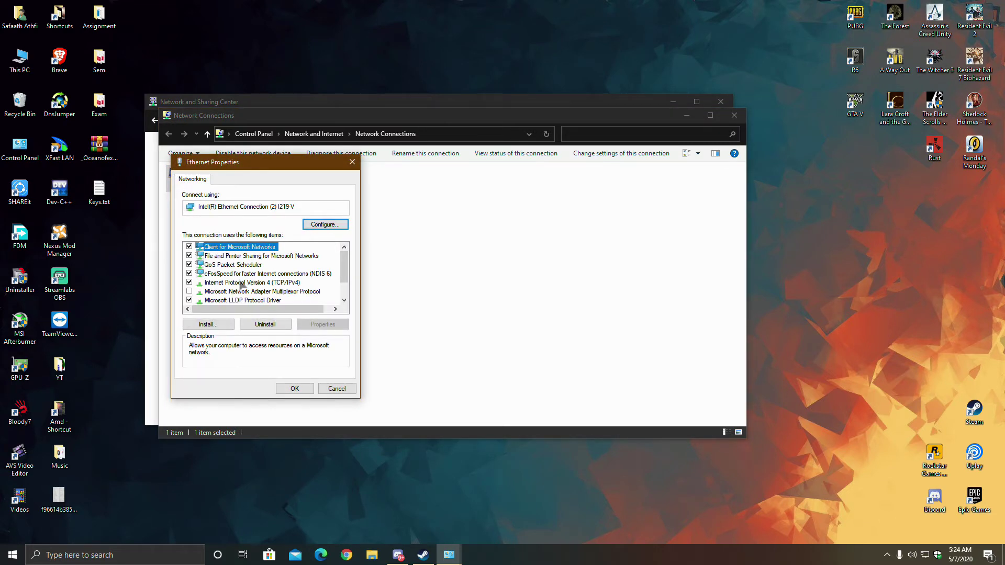
# Save IPv4 DNS servers 8.8.8.8 and 8.8.4.4 and close the dialogs.
pyautogui.click(241, 283)
pyautogui.click(323, 324)
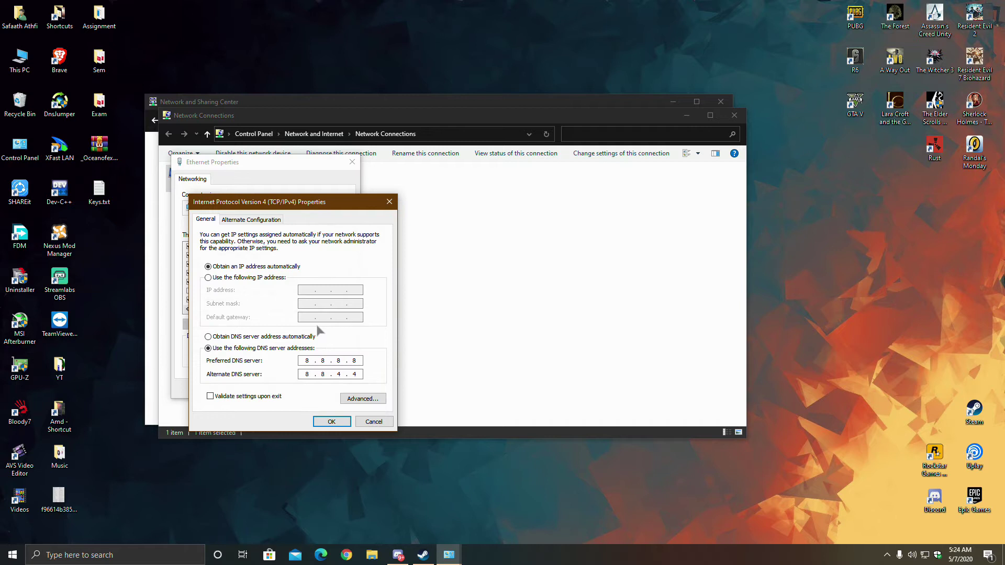
pyautogui.moveTo(318, 206); pyautogui.dragTo(299, 151)
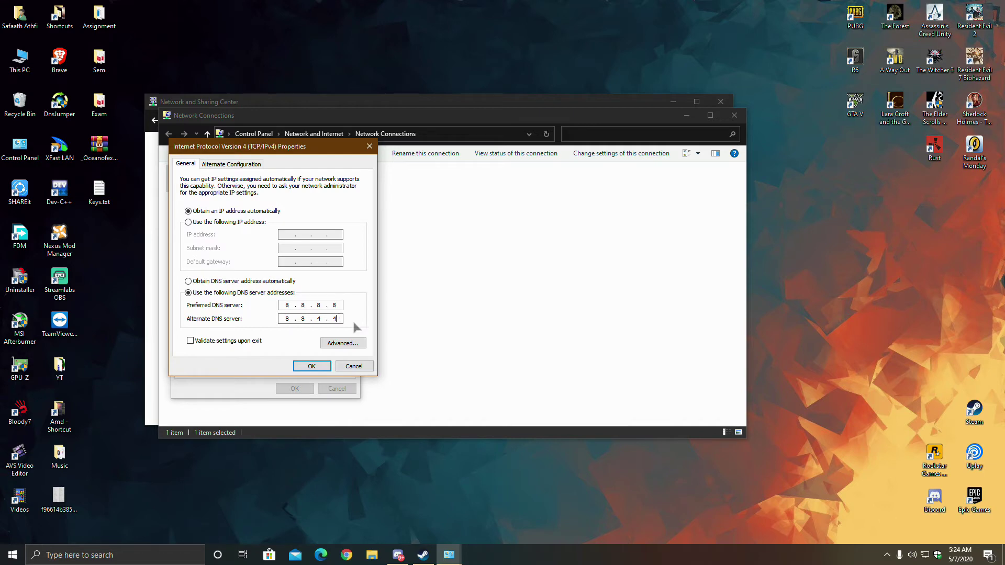
pyautogui.click(312, 367)
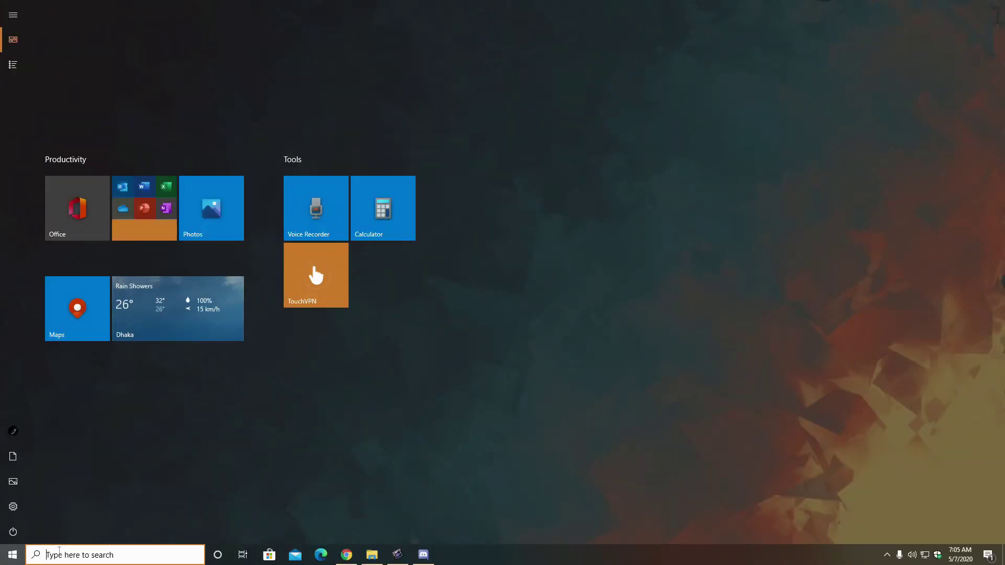
pyautogui.write('cmd')
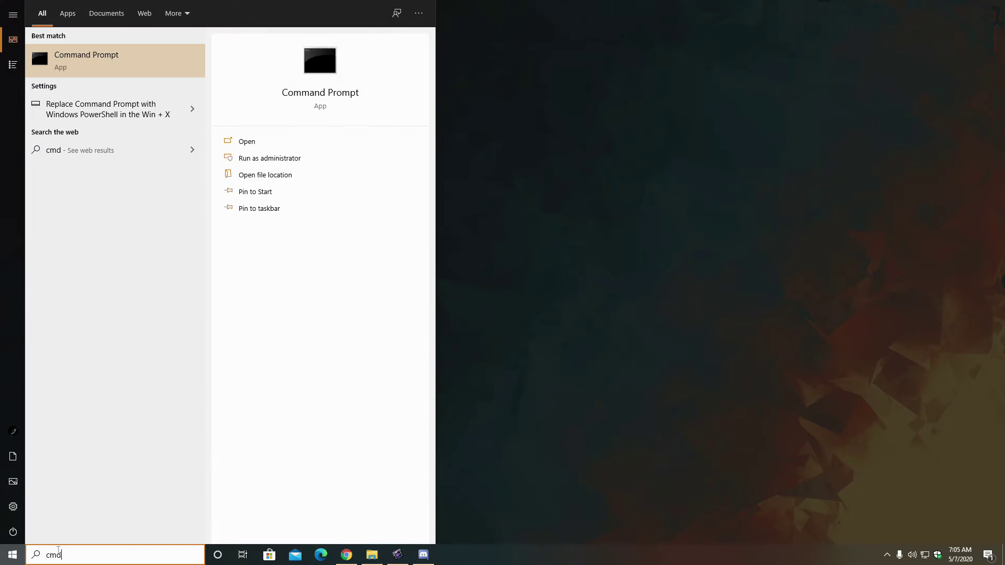
# Run ipconfig /flushdns in a Command Prompt opened from search, then close it.
pyautogui.press('Return')
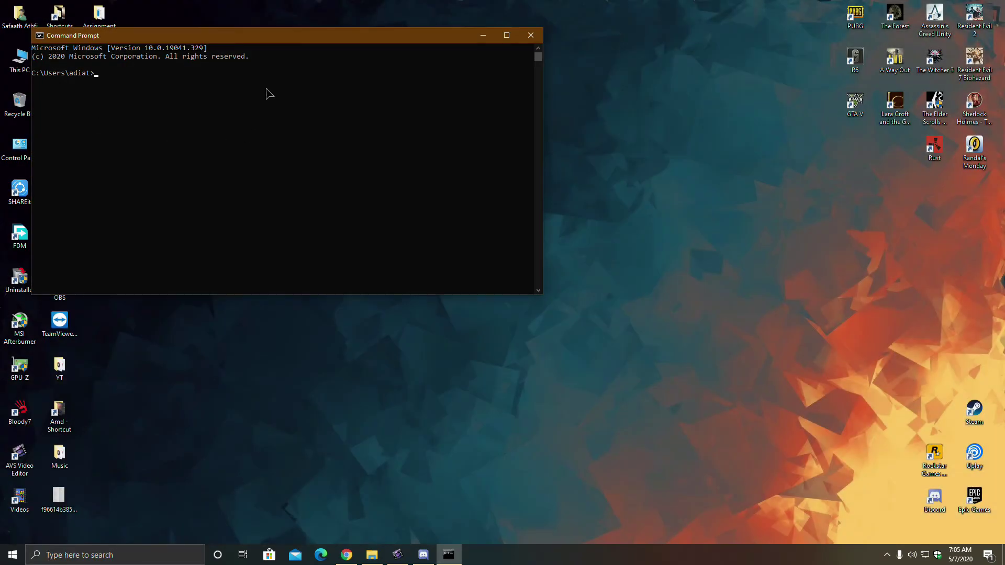
pyautogui.moveTo(271, 38); pyautogui.dragTo(509, 168)
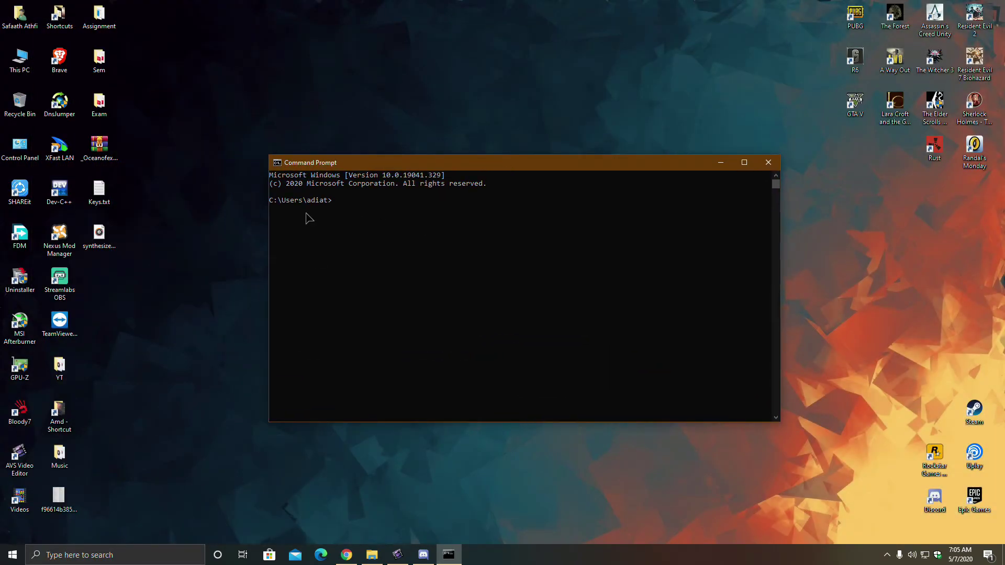
pyautogui.write('ipconfig /flushdns')
pyautogui.press('Return')
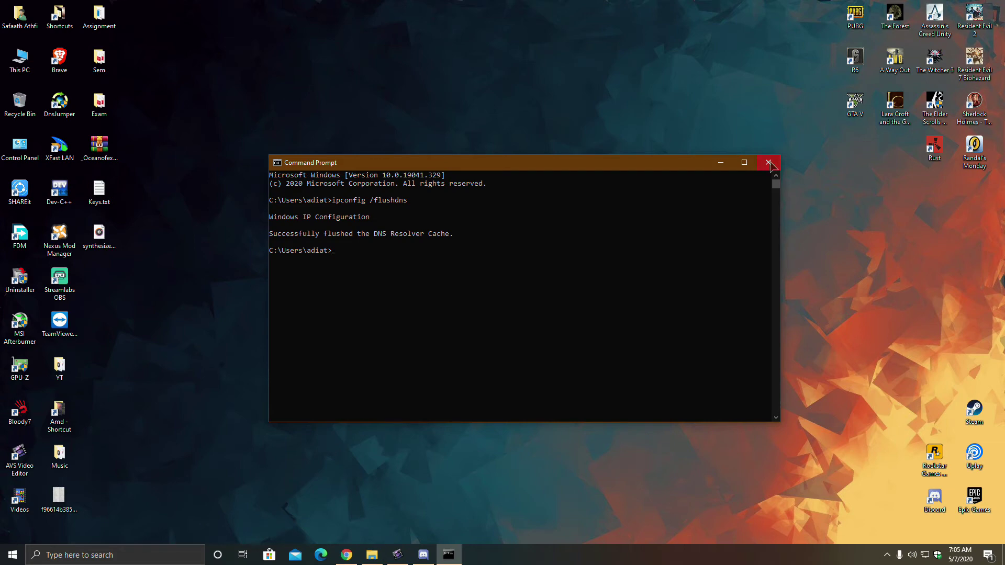
pyautogui.click(770, 164)
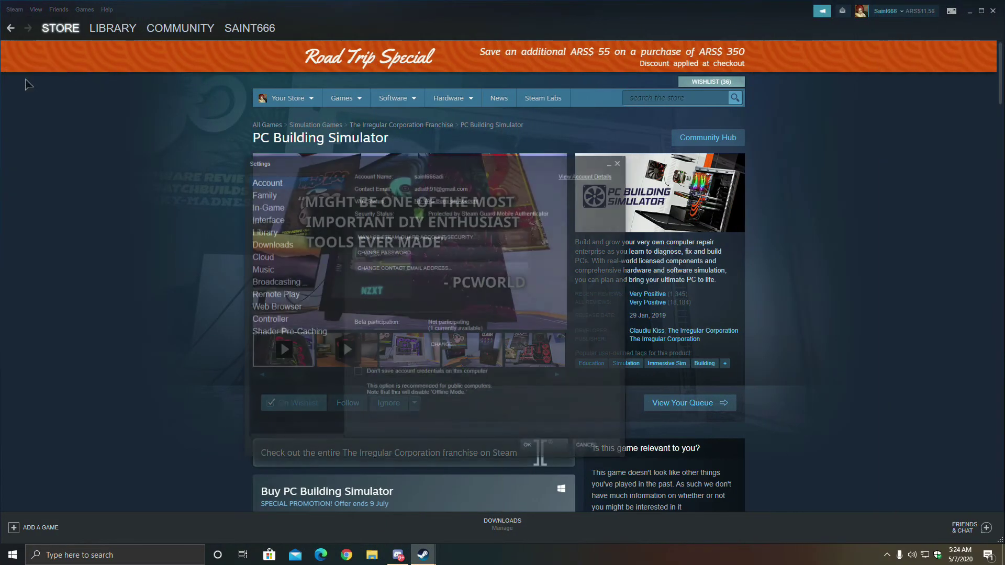
# Browse Steam's Downloads region list, leaving India - Kolkata selected.
pyautogui.click(276, 252)
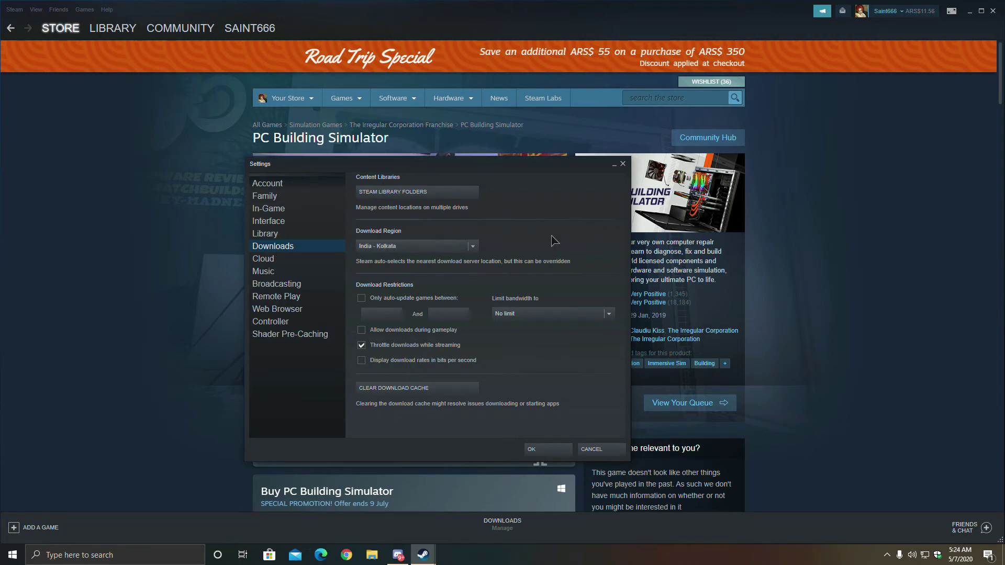
pyautogui.click(472, 249)
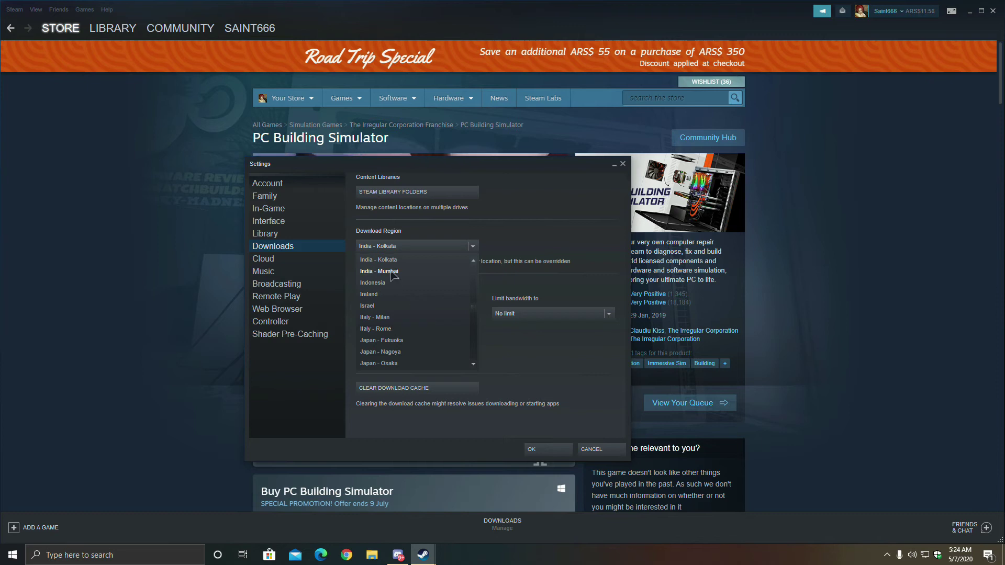
pyautogui.scroll(-2, 416, 315)
pyautogui.click(456, 247)
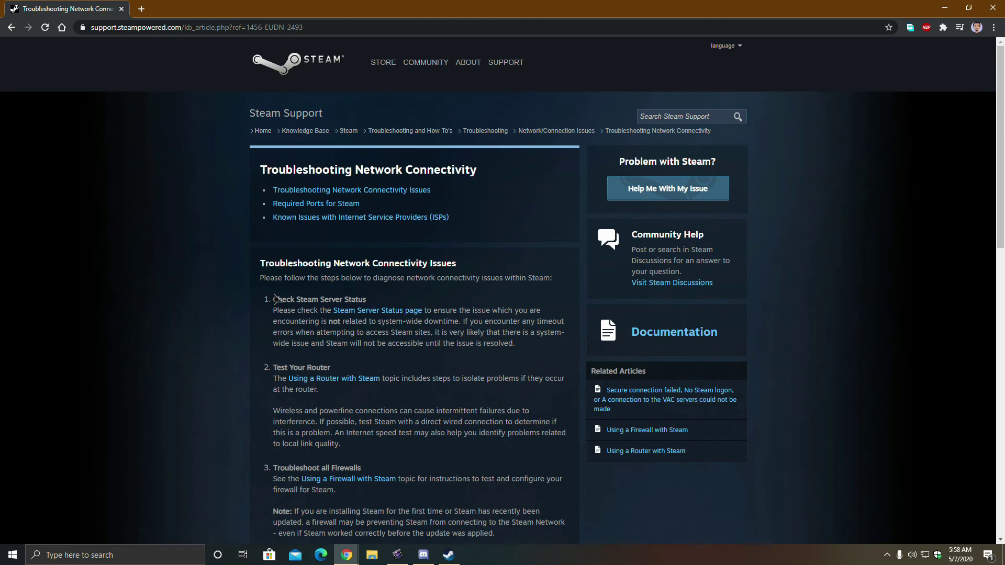
# Read the article's sections, from Check Steam Server Status through Viruses, Trojans, Adware and Spyware.
pyautogui.moveTo(273, 300)
pyautogui.mouseDown()
pyautogui.moveTo(353, 299)
pyautogui.moveTo(274, 299)
pyautogui.mouseUp()
pyautogui.click(363, 300)
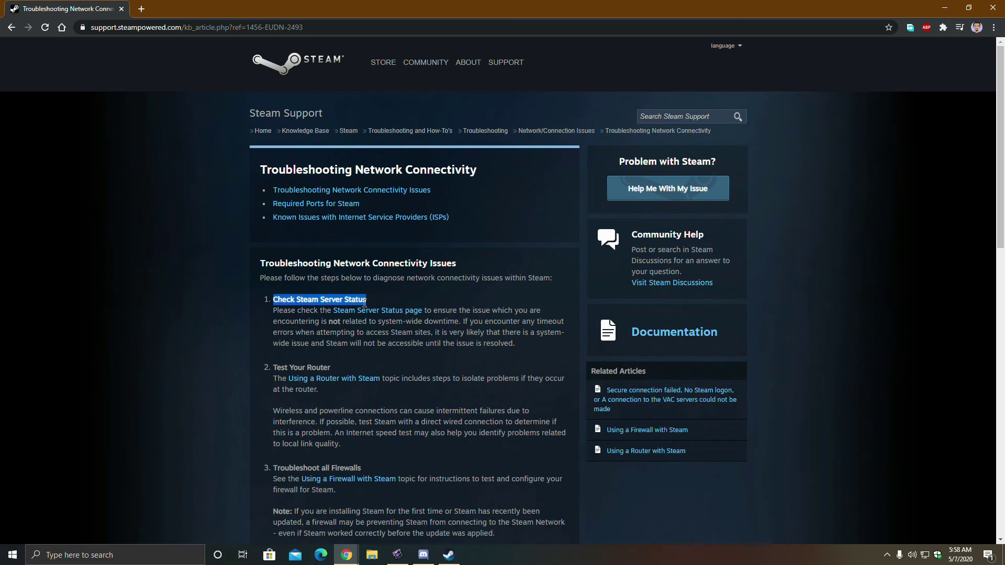
pyautogui.scroll(-3, 372, 303)
pyautogui.click(274, 162)
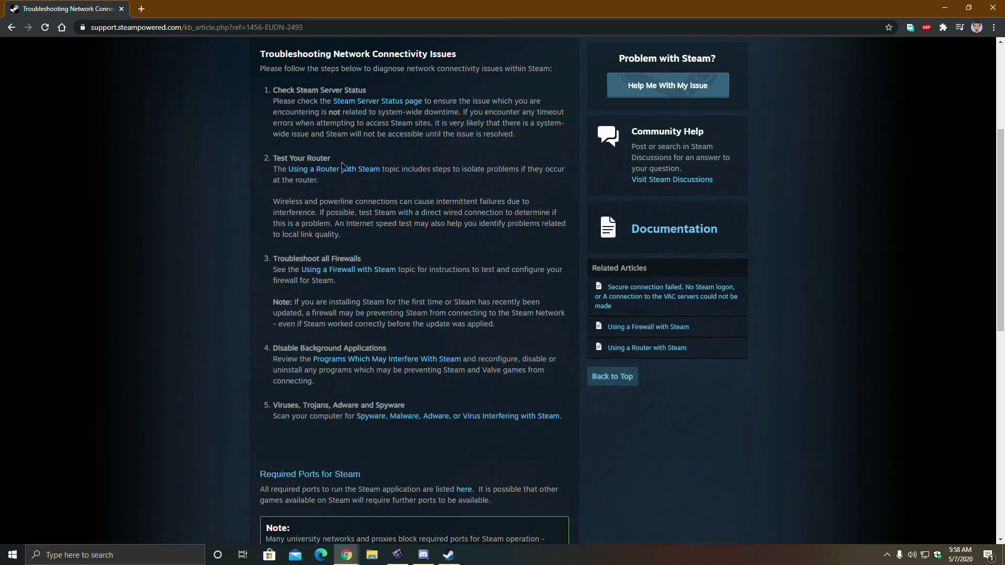
pyautogui.moveTo(274, 159); pyautogui.dragTo(331, 160)
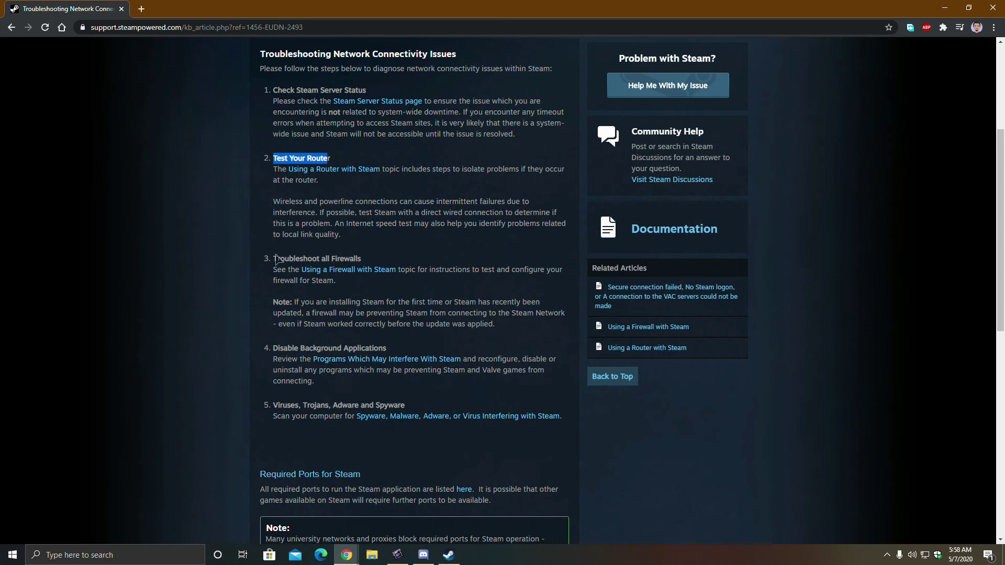
pyautogui.moveTo(273, 259); pyautogui.dragTo(363, 260)
pyautogui.click(369, 265)
pyautogui.scroll(-2, 346, 299)
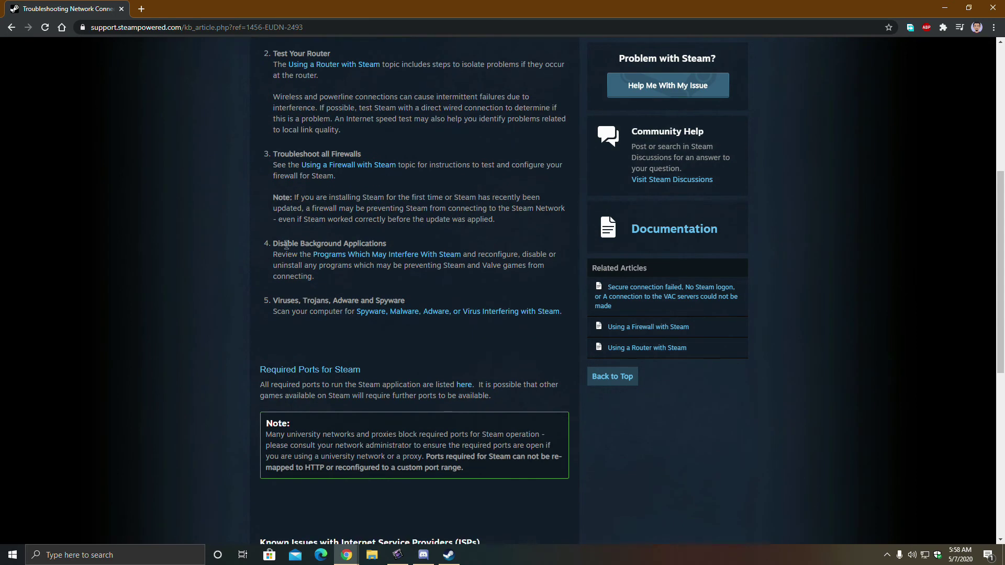
pyautogui.moveTo(273, 243); pyautogui.dragTo(387, 244)
pyautogui.click(390, 250)
pyautogui.moveTo(273, 300); pyautogui.dragTo(363, 300)
pyautogui.click(412, 303)
pyautogui.moveTo(273, 302); pyautogui.dragTo(414, 304)
pyautogui.scroll(-2, 406, 324)
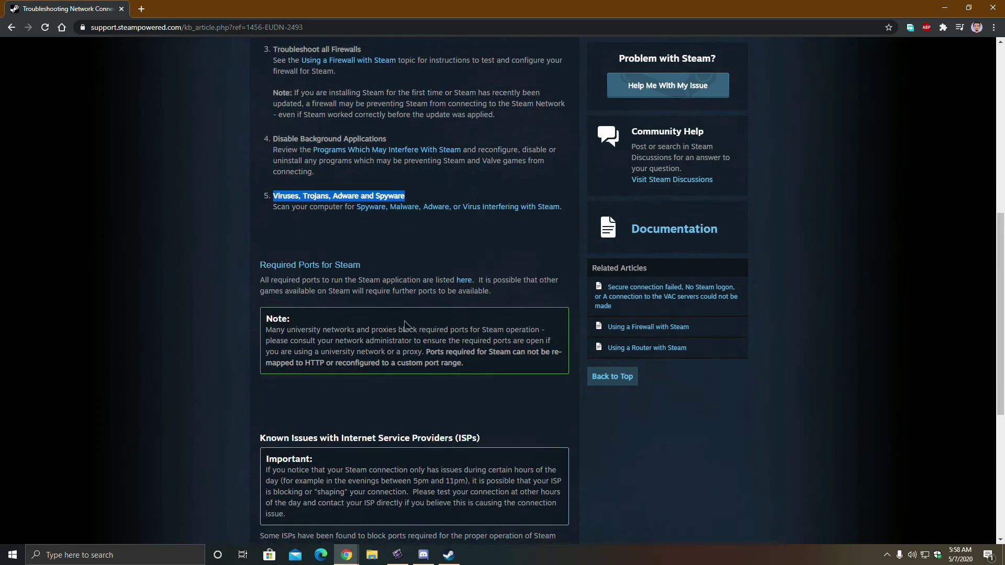
pyautogui.scroll(-2, 381, 289)
pyautogui.scroll(-2, 408, 299)
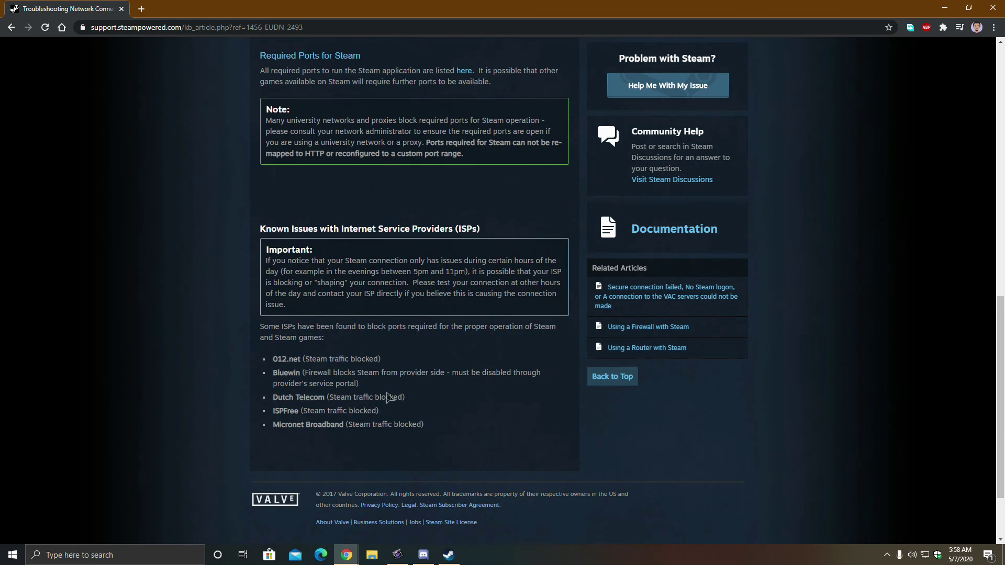
pyautogui.scroll(10, 387, 397)
# Open the Steam help request site via 'Help Me With My Issue'.
pyautogui.click(652, 189)
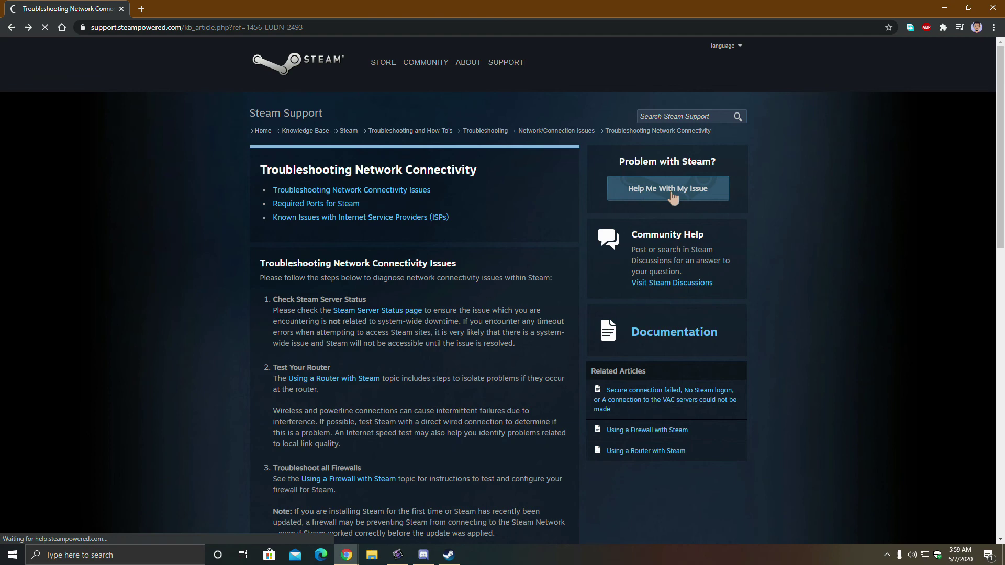
pyautogui.scroll(-3, 334, 345)
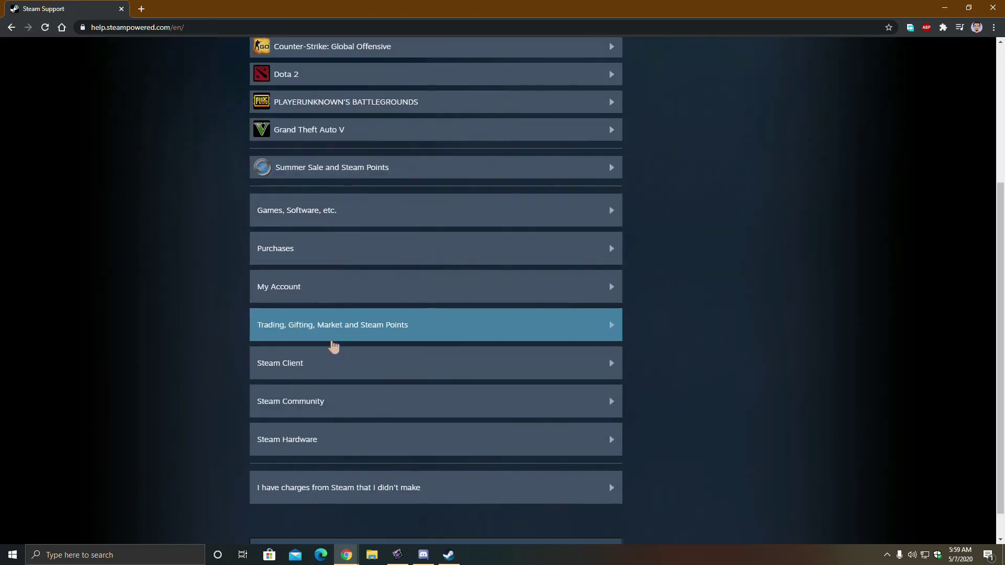
pyautogui.scroll(-1, 330, 385)
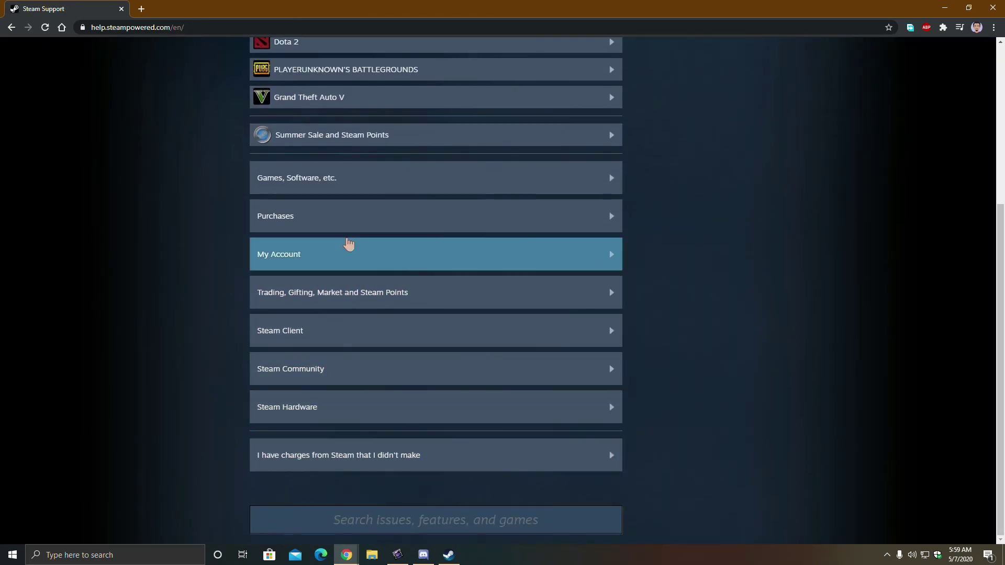
pyautogui.scroll(4, 471, 157)
pyautogui.scroll(1, 615, 182)
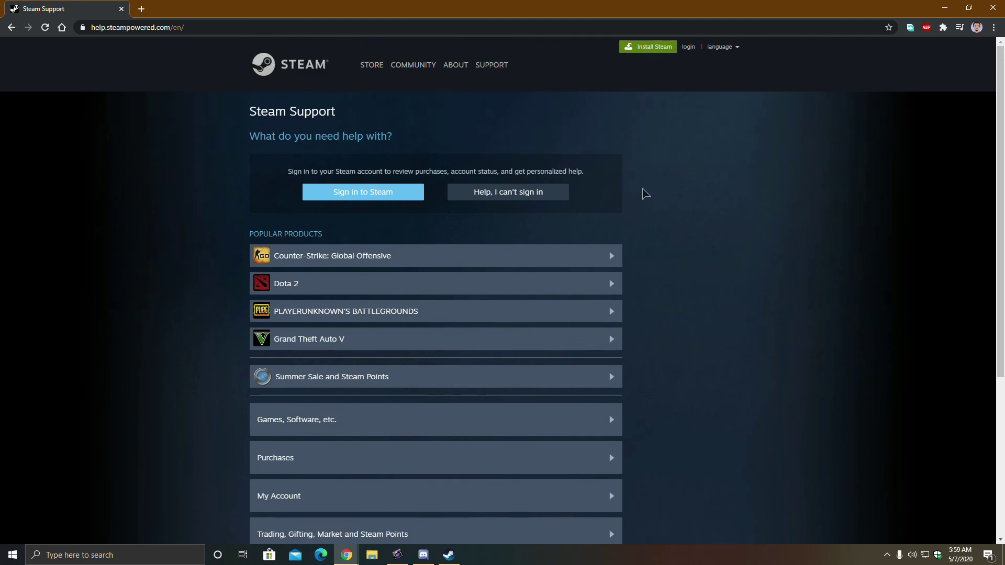